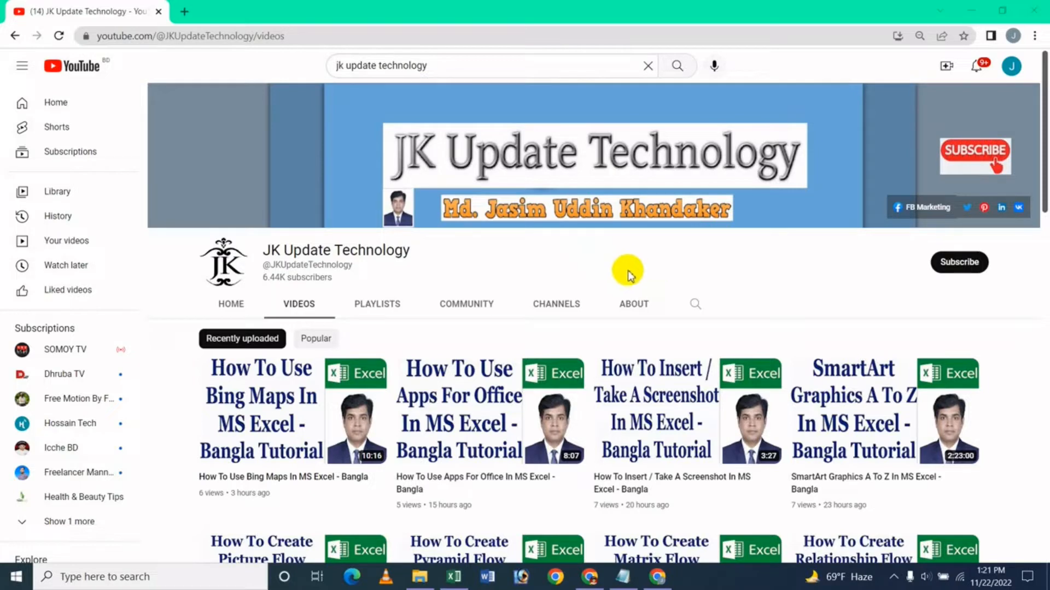
- Switch to the Excel workbook, select cell D8 on the People Graph sheet and insert a People Graph
left_click(455, 577)
left_click(272, 276)
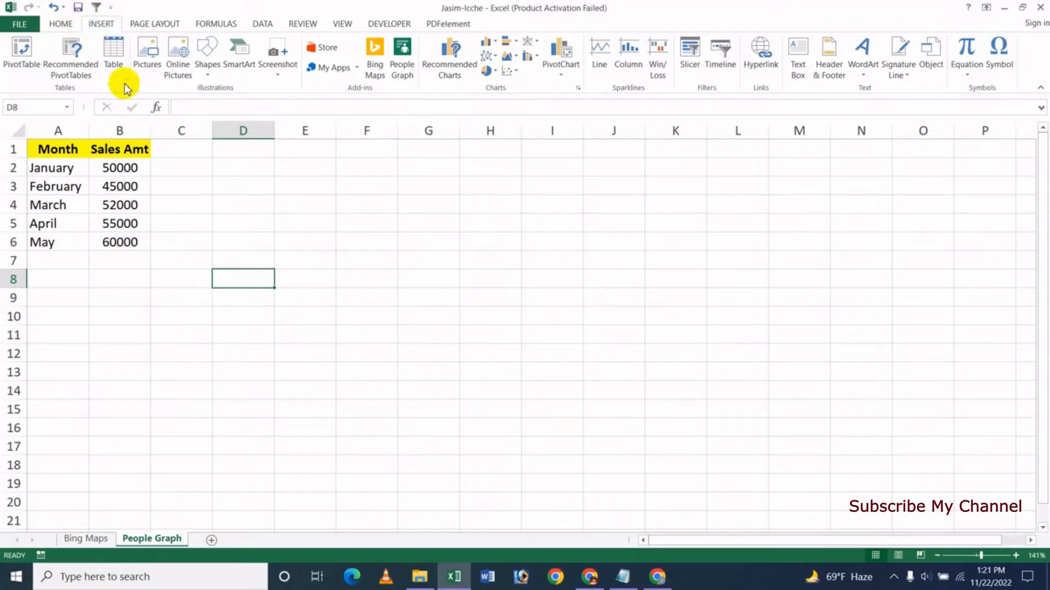
left_click(404, 78)
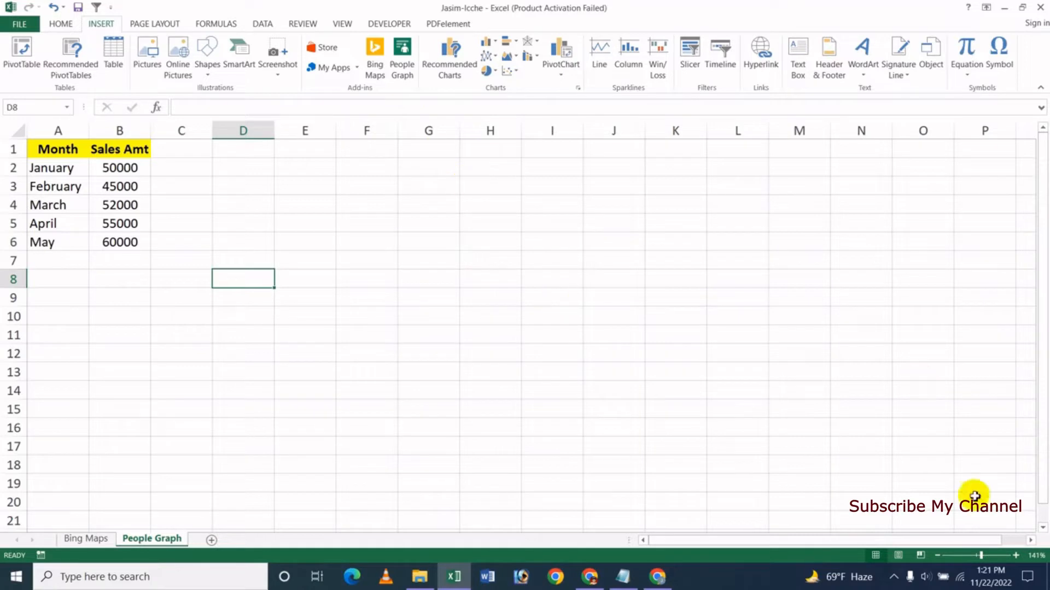
left_click(403, 75)
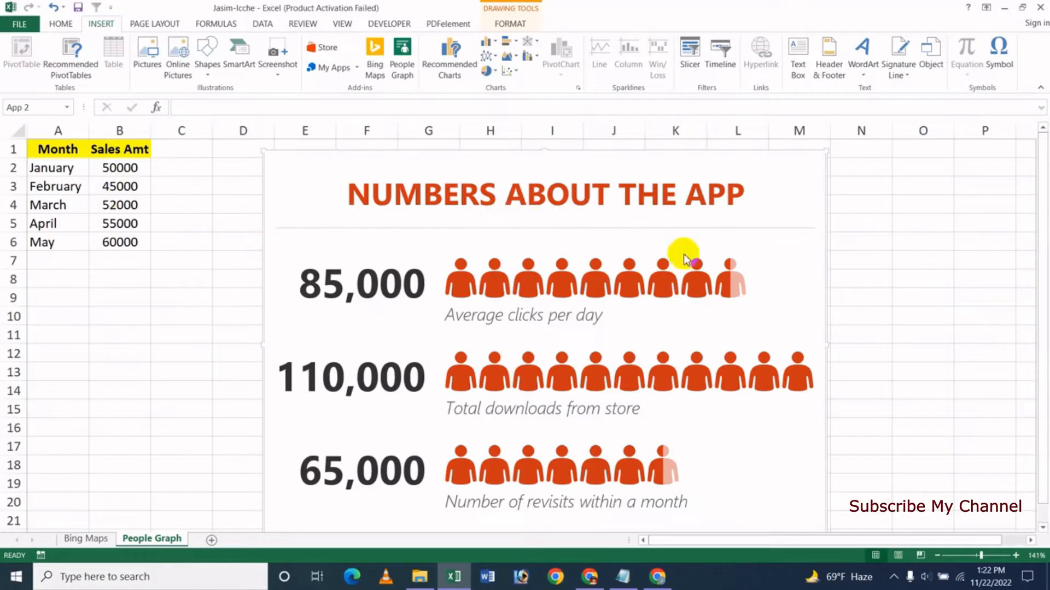
- Open the People Graph's settings and apply the yellow type with speech-bubble labels
left_click(529, 290)
left_click(575, 172)
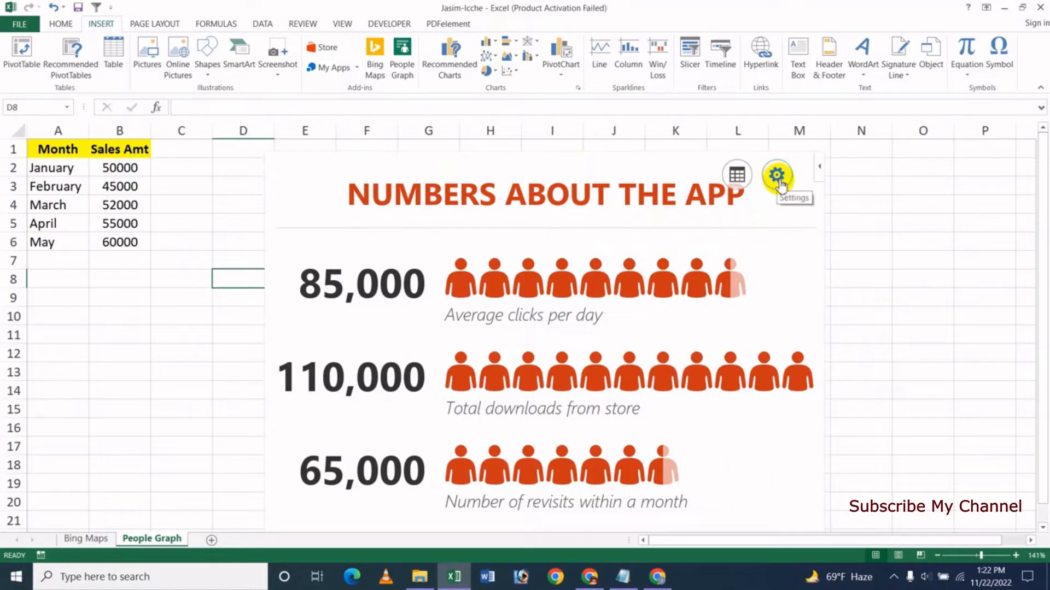
left_click(777, 176)
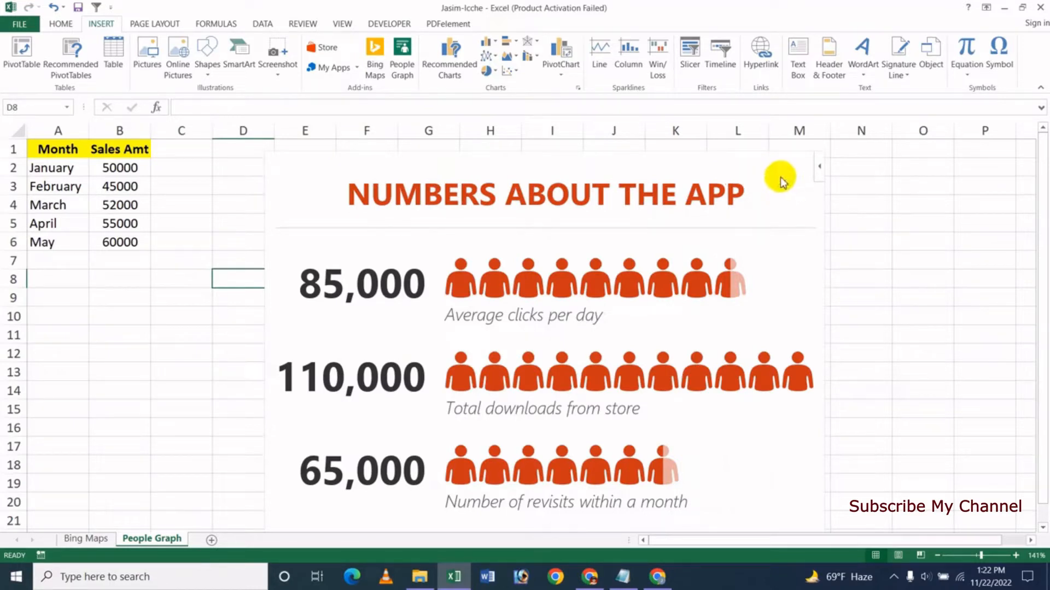
left_click(699, 168)
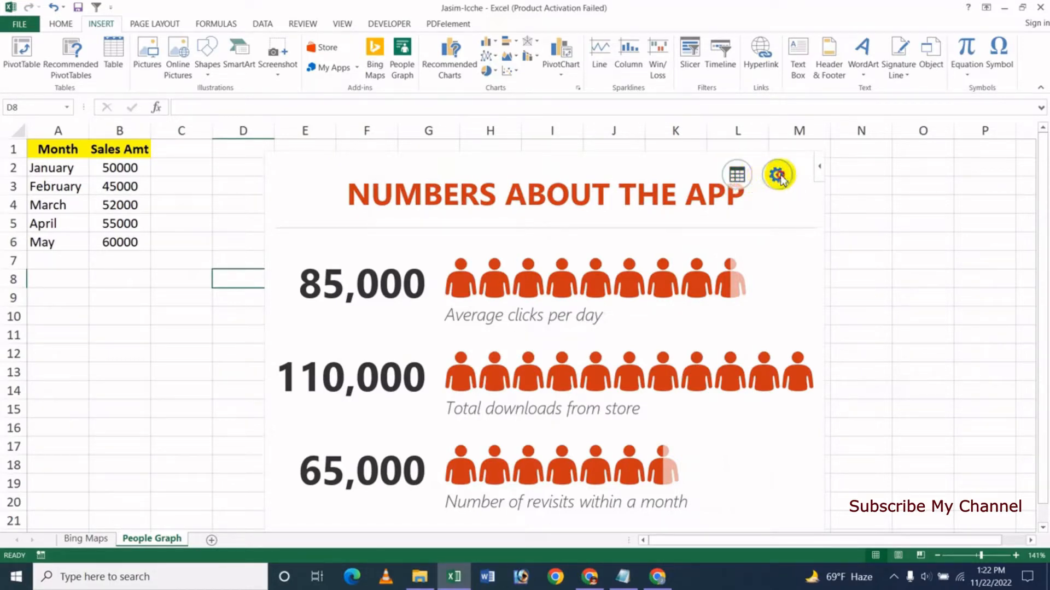
left_click(777, 175)
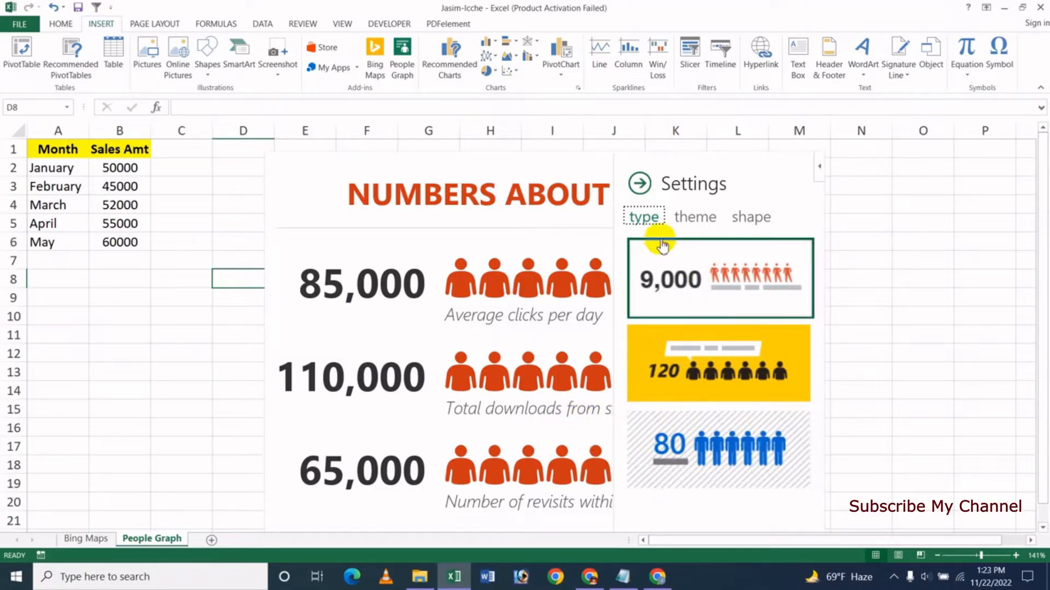
left_click(682, 374)
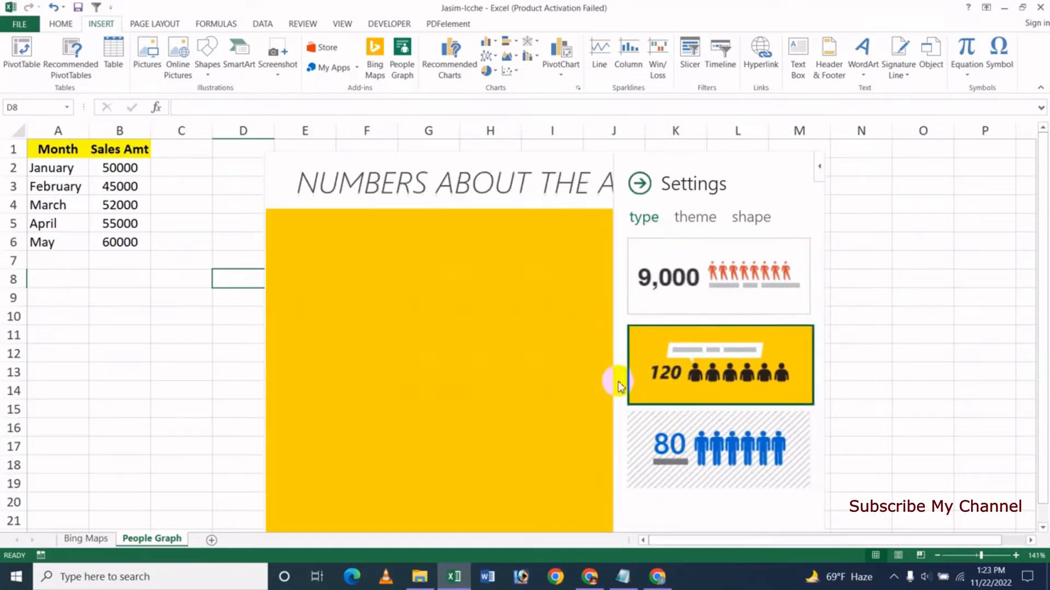
- Give the graph the dark theme with blue figures and the heart shape, and close its settings
left_click(696, 218)
left_click(775, 314)
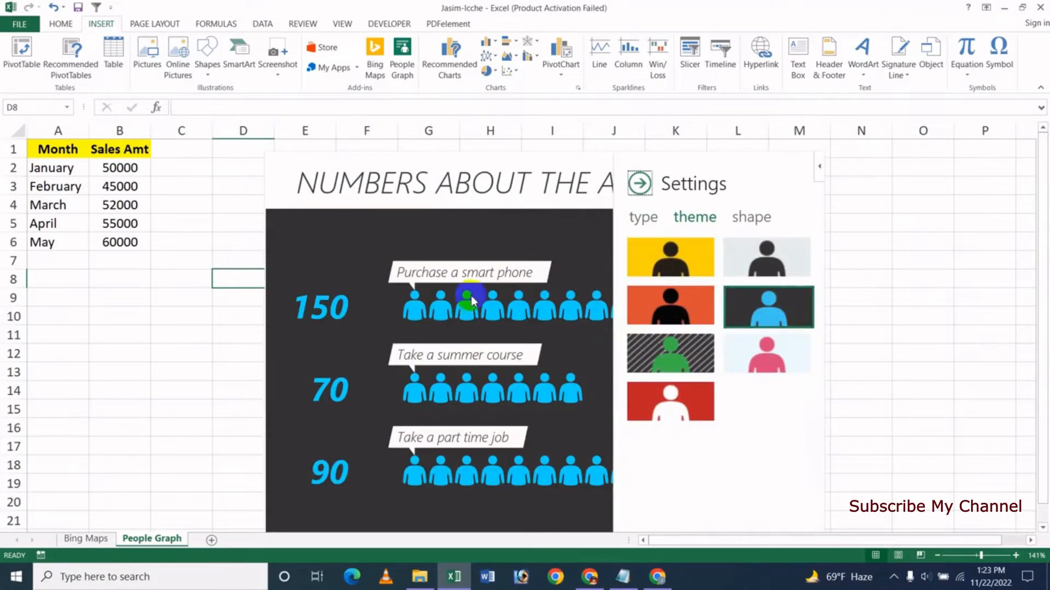
left_click(751, 217)
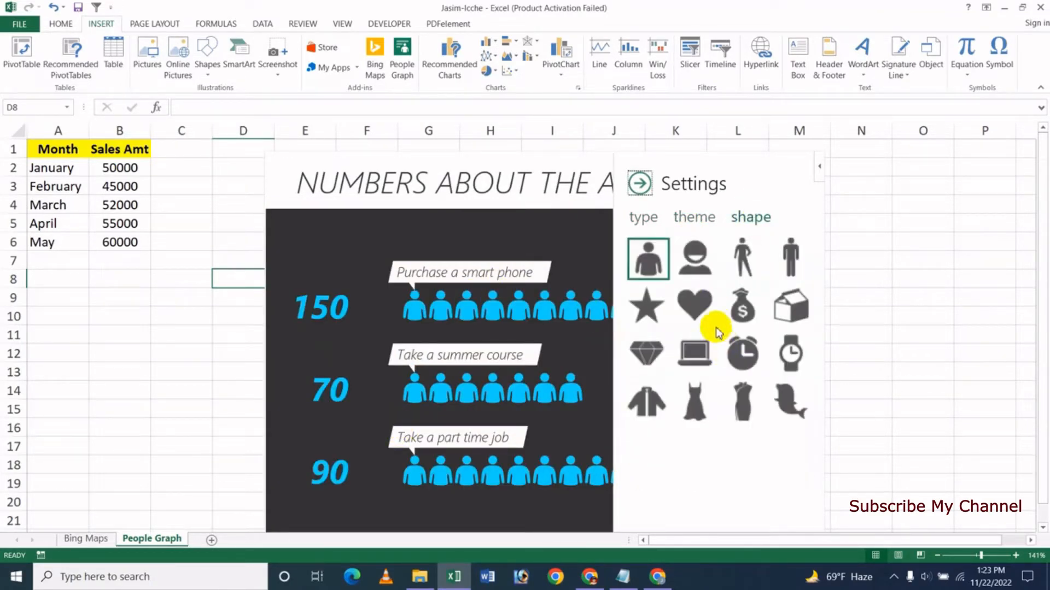
left_click(695, 305)
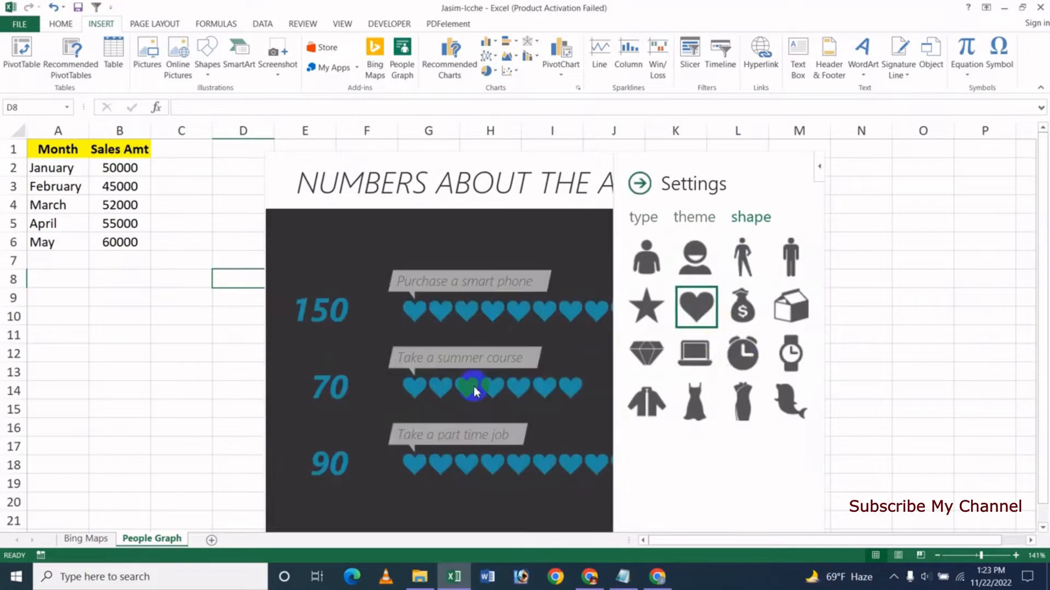
left_click(640, 184)
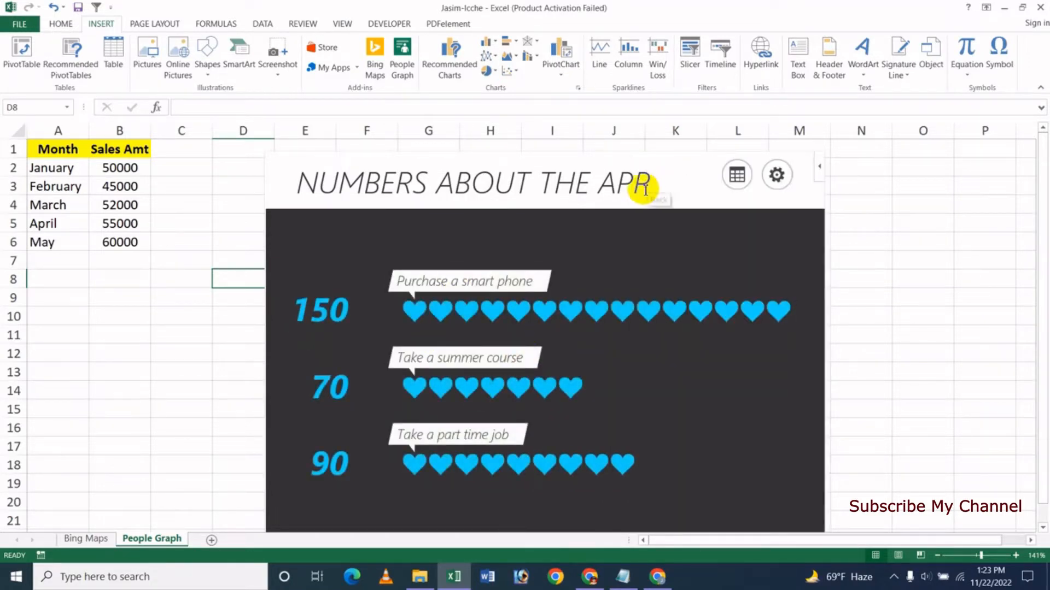
- Create the graph from the Month and Sales Amt table in A1:B6 as its data source
left_click(737, 175)
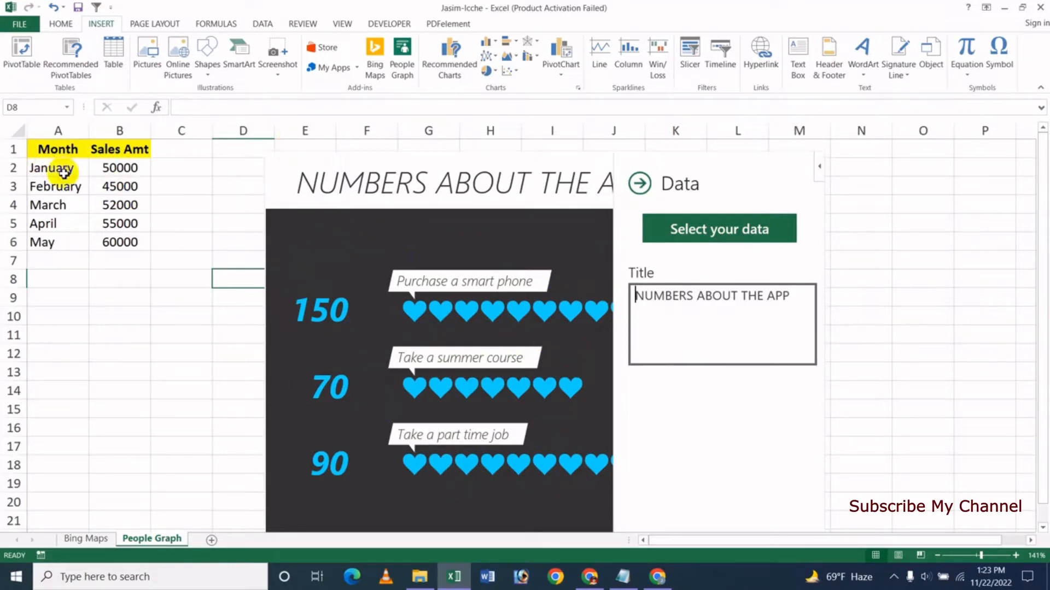
left_click_drag(68, 158, 127, 244)
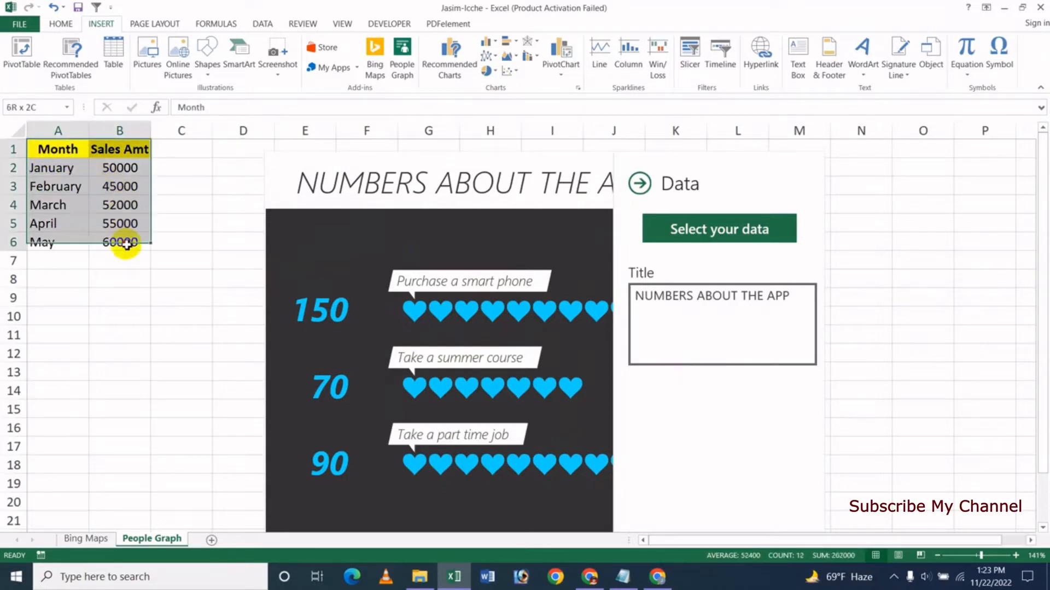
left_click(711, 232)
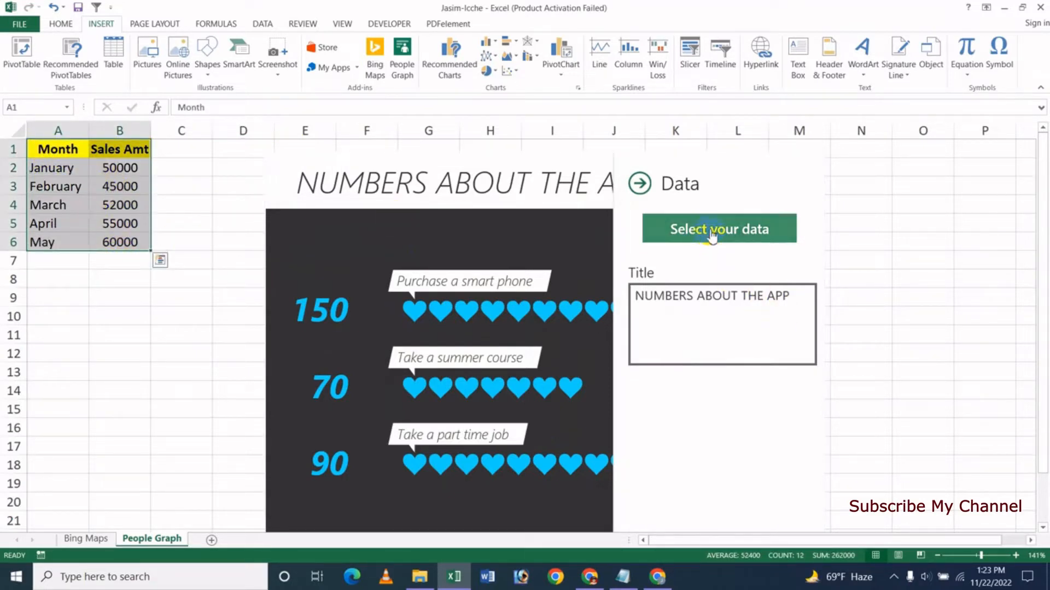
left_click(725, 234)
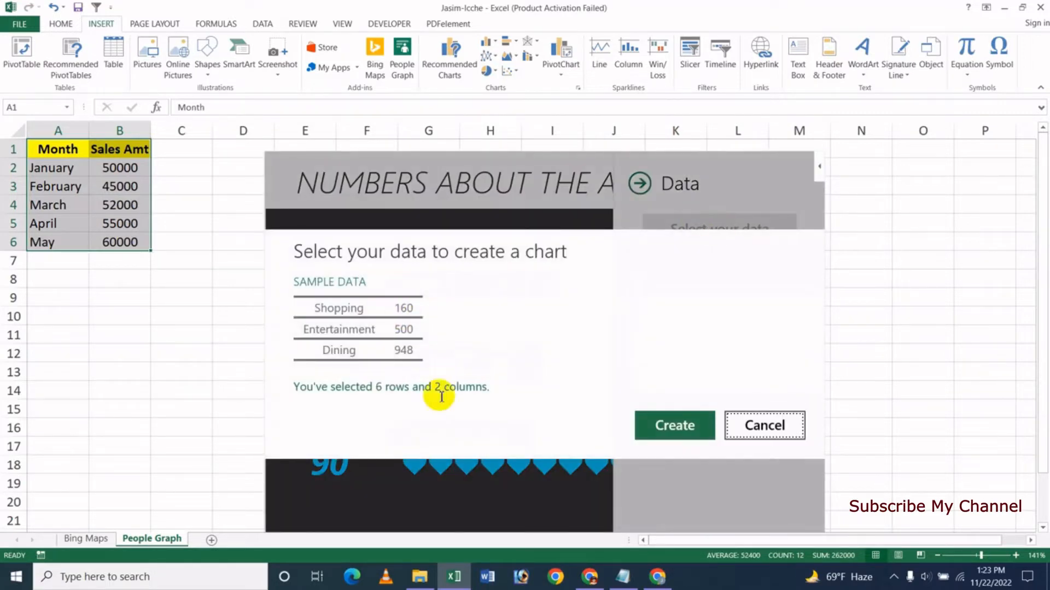
left_click(657, 430)
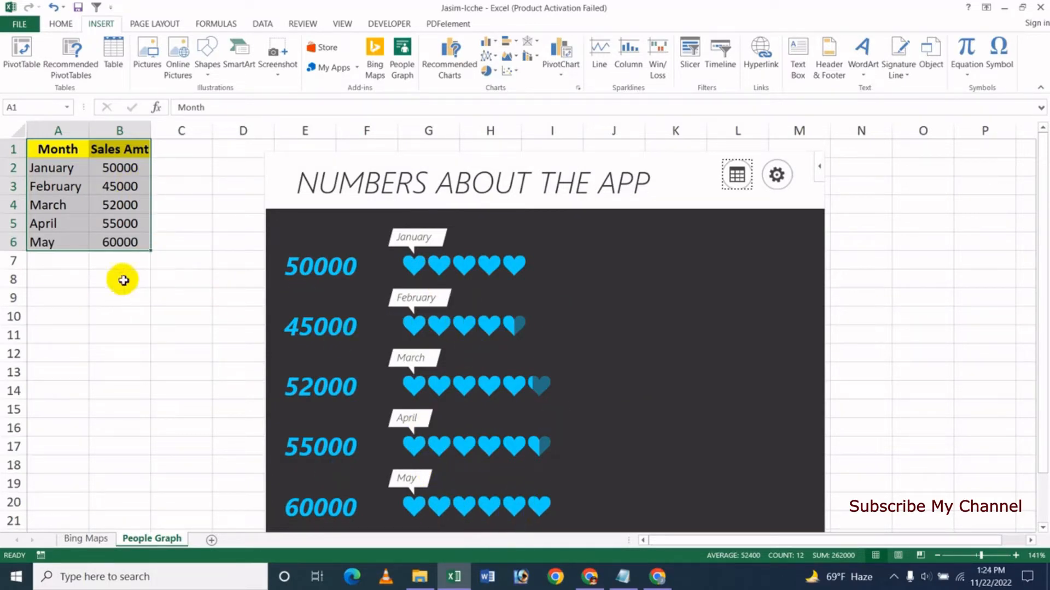
- Set February's sales amount in cell B3 to 65000
left_click(119, 190)
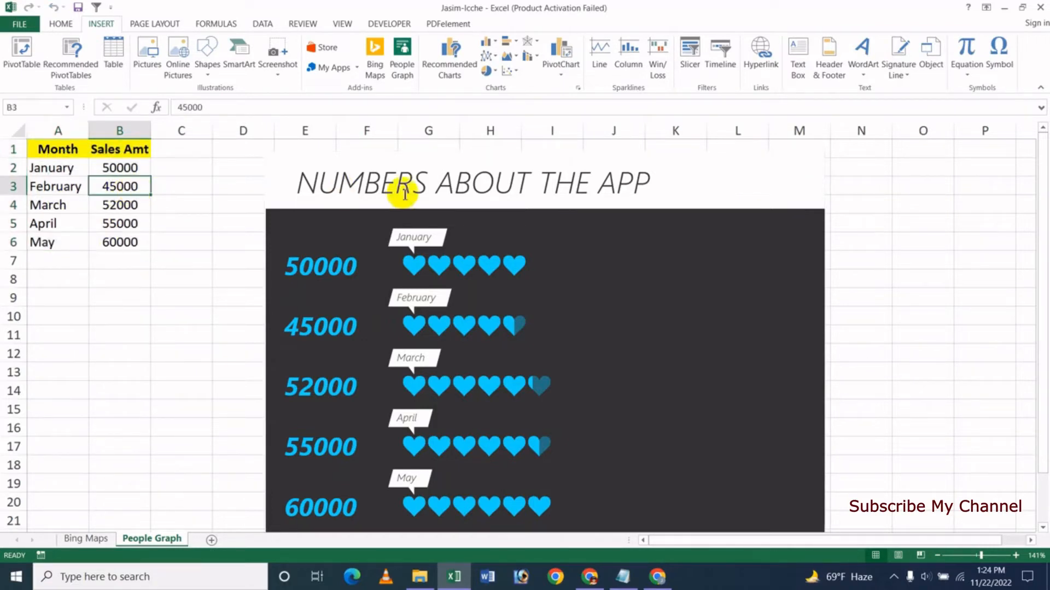
type("65")
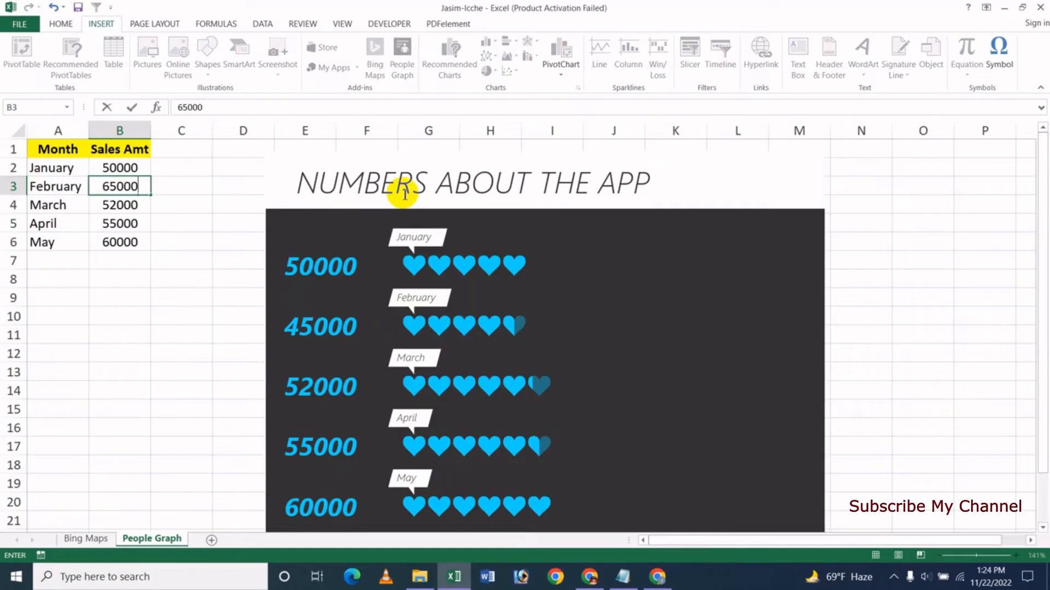
type("000")
key("Return")
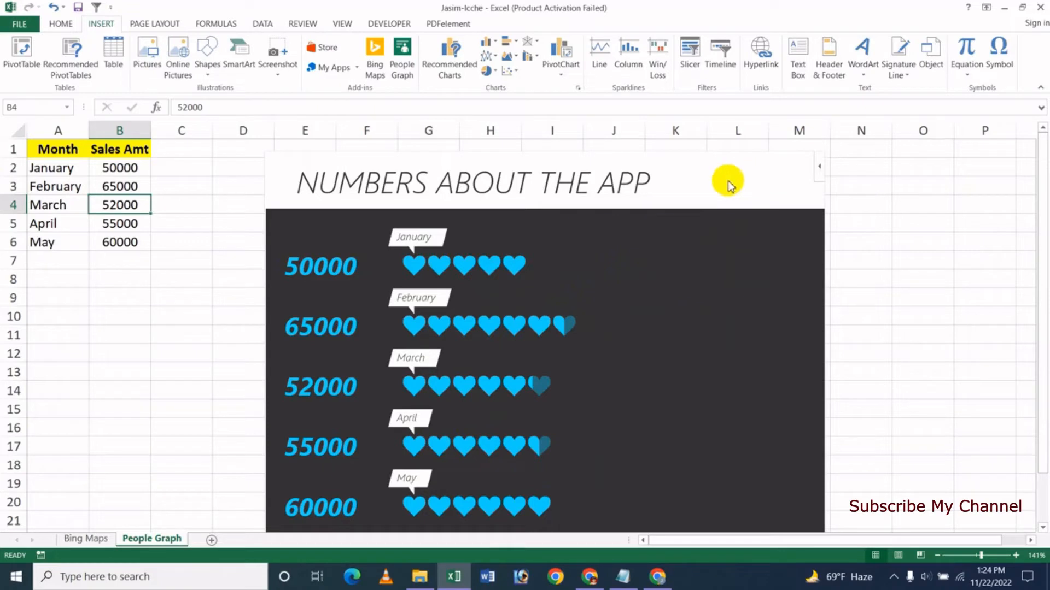
- Compare the graph types in the settings and apply Type 3 with the striped background
left_click(777, 176)
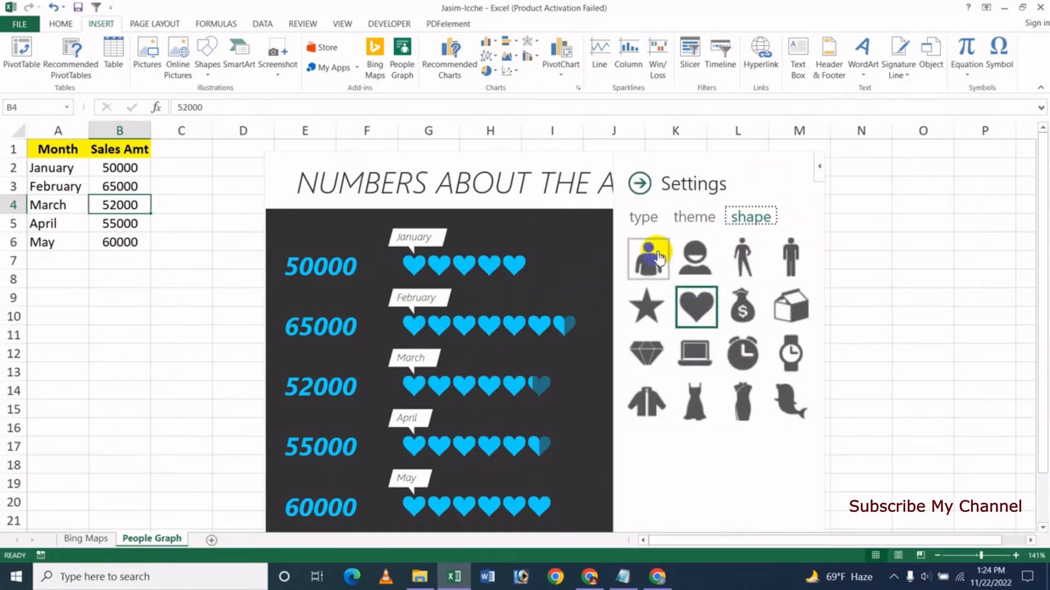
left_click(647, 217)
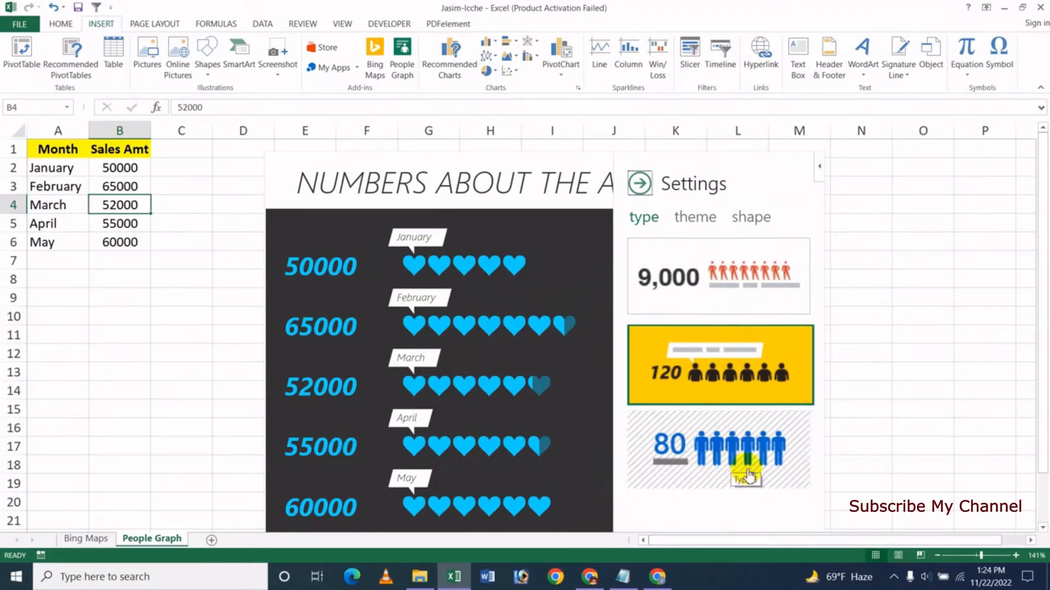
left_click(737, 373)
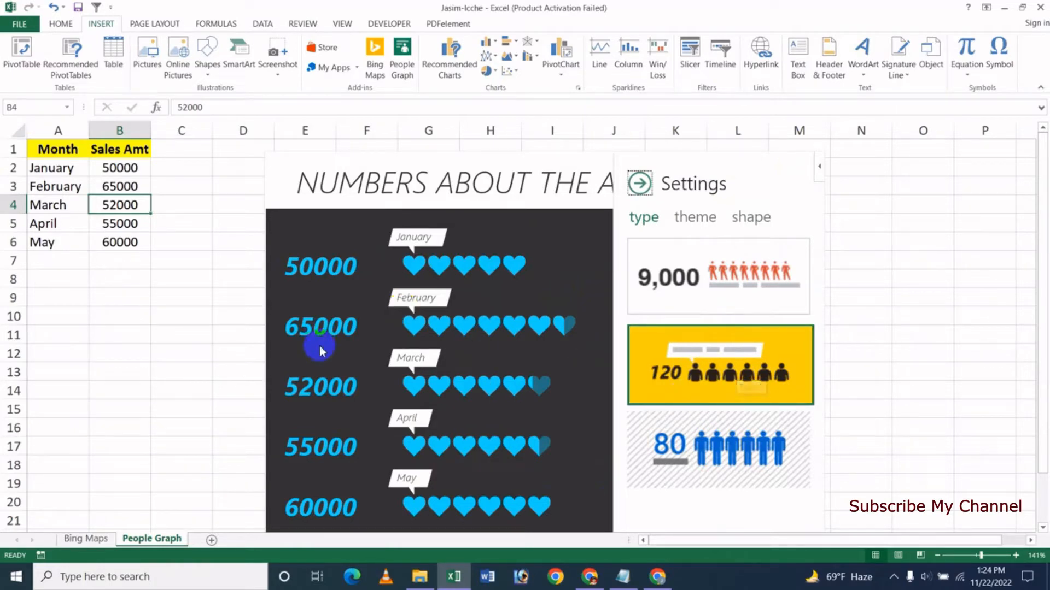
left_click(737, 446)
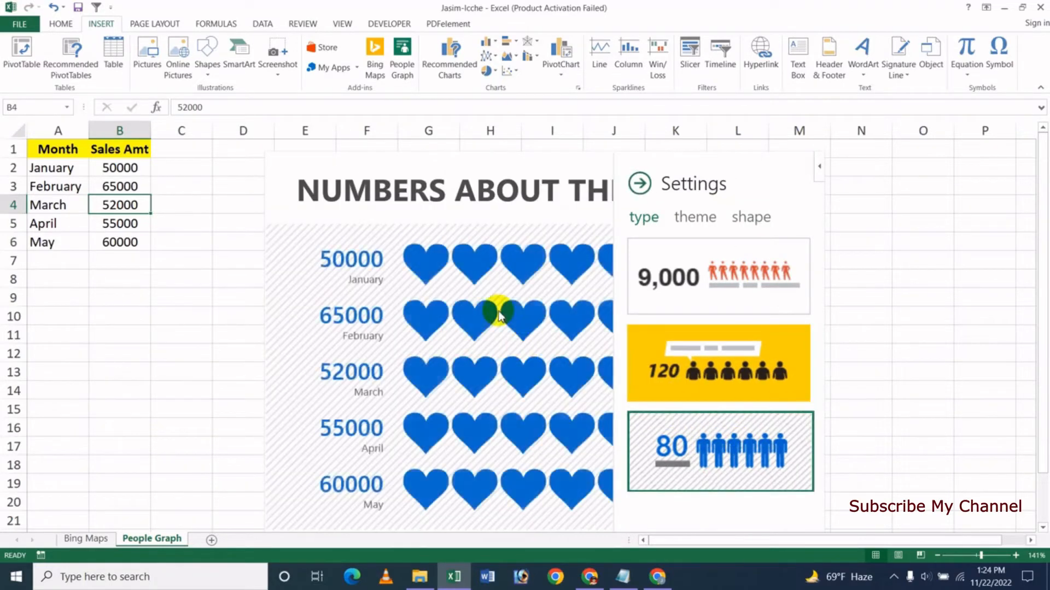
left_click(684, 279)
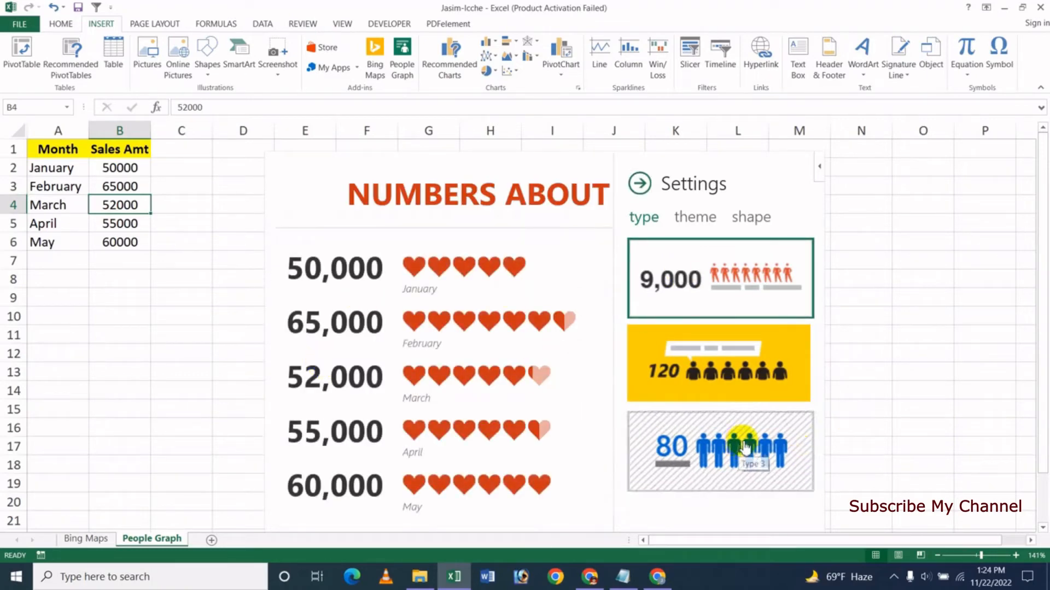
left_click(722, 443)
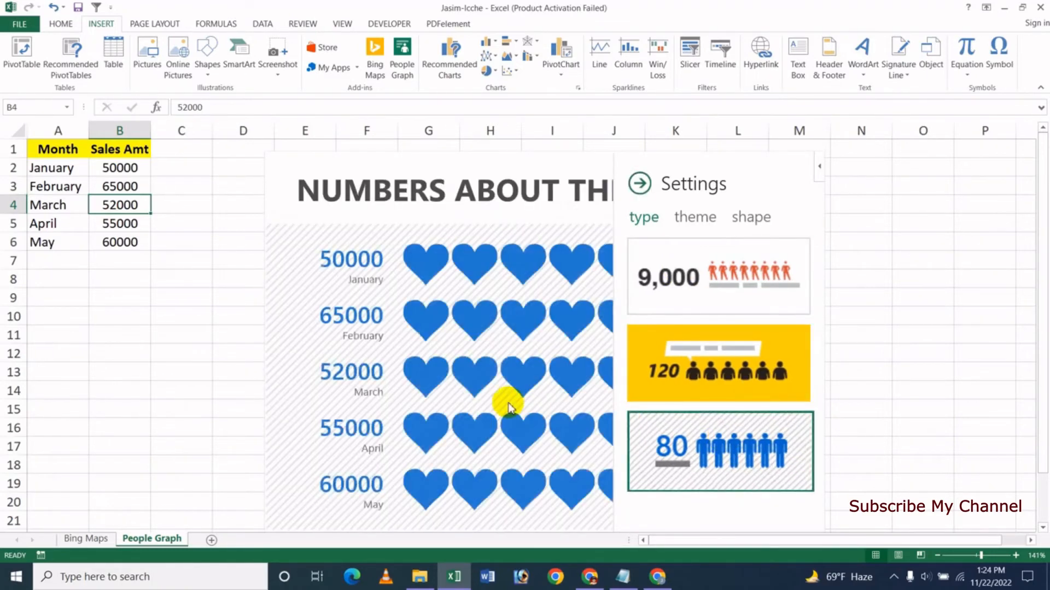
- Apply the light theme with pink figures and the laptop shape to the graph, and close its settings
left_click(692, 220)
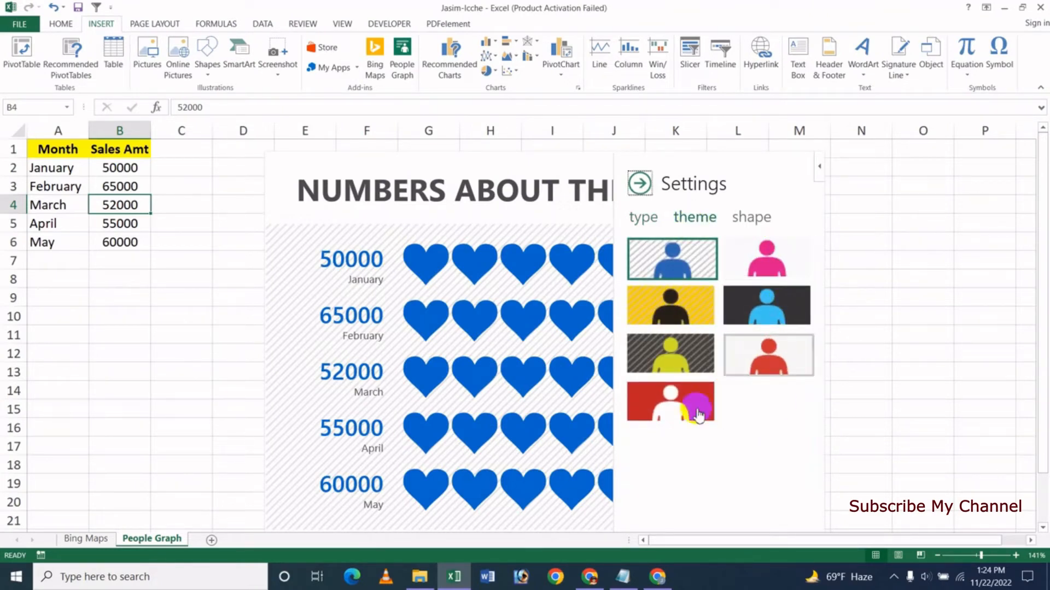
left_click(764, 268)
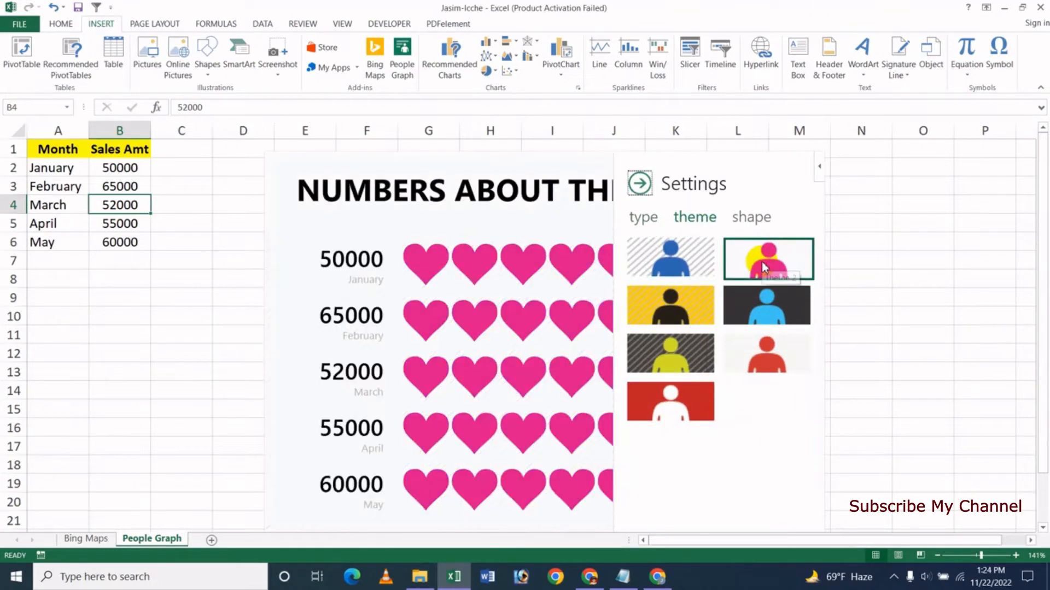
left_click(760, 218)
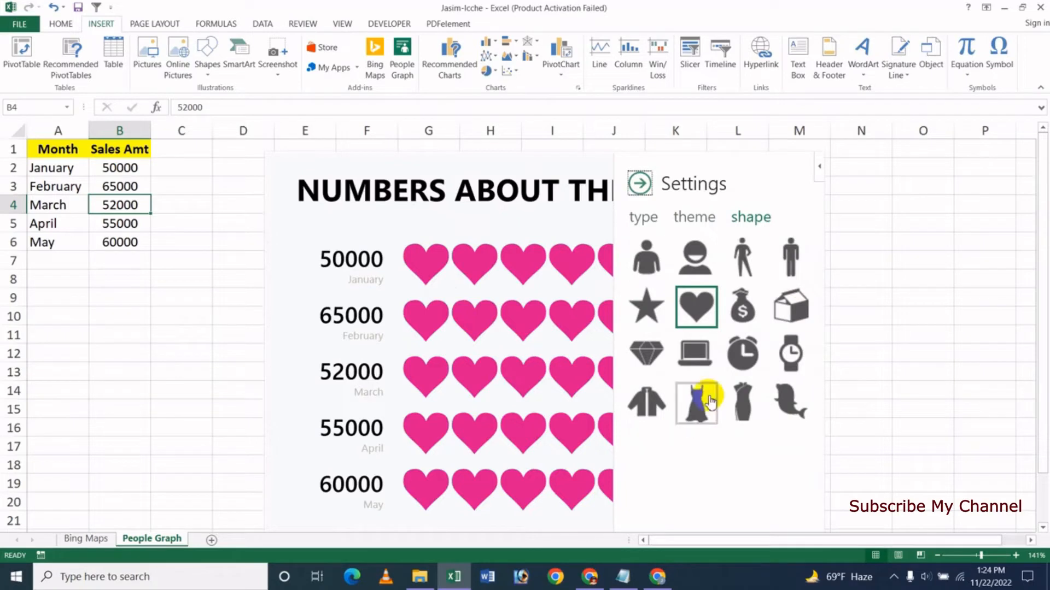
left_click(687, 357)
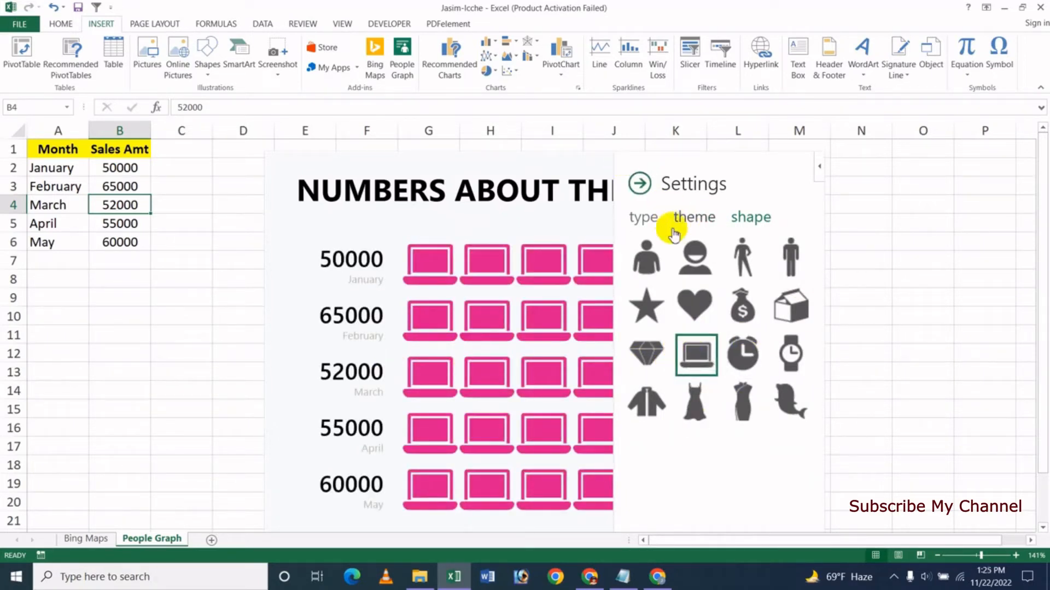
left_click(640, 185)
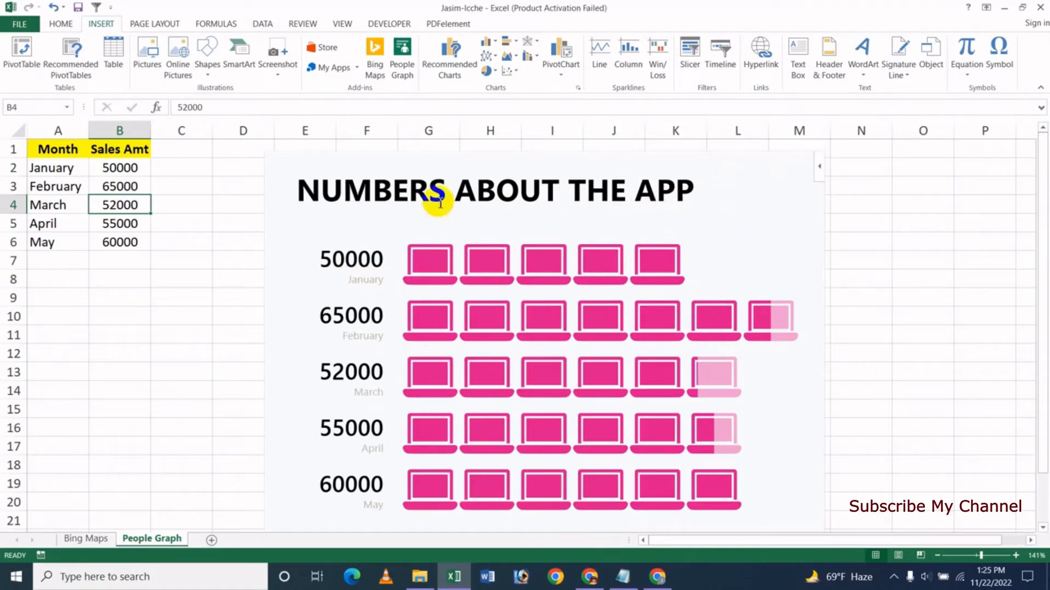
- Change the graph's title to "Sales Amount Report All Months" in its data settings
mouse_move(574, 187)
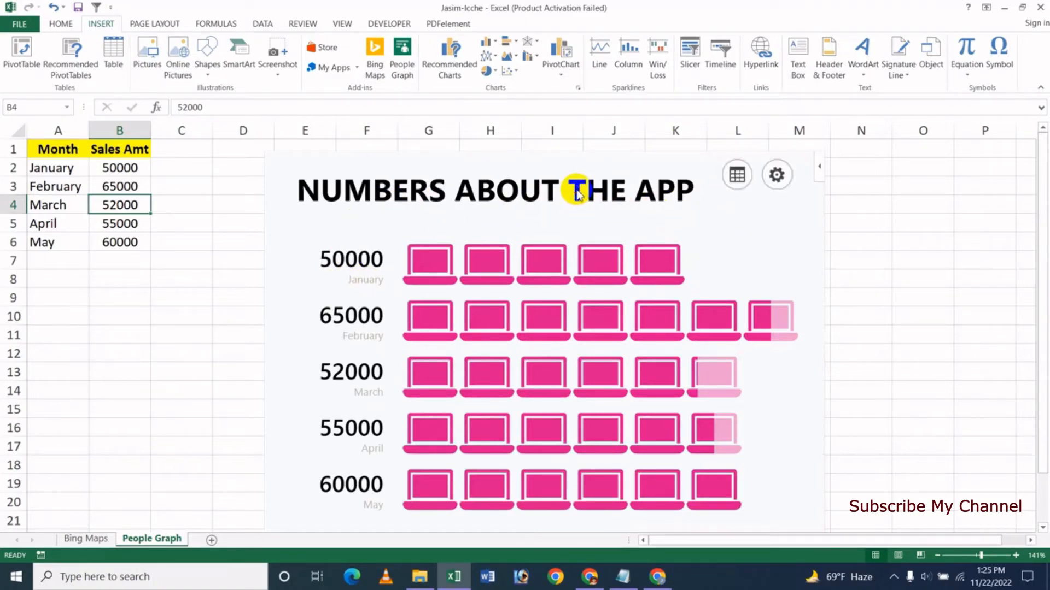
left_click(741, 179)
left_click_drag(792, 298, 639, 297)
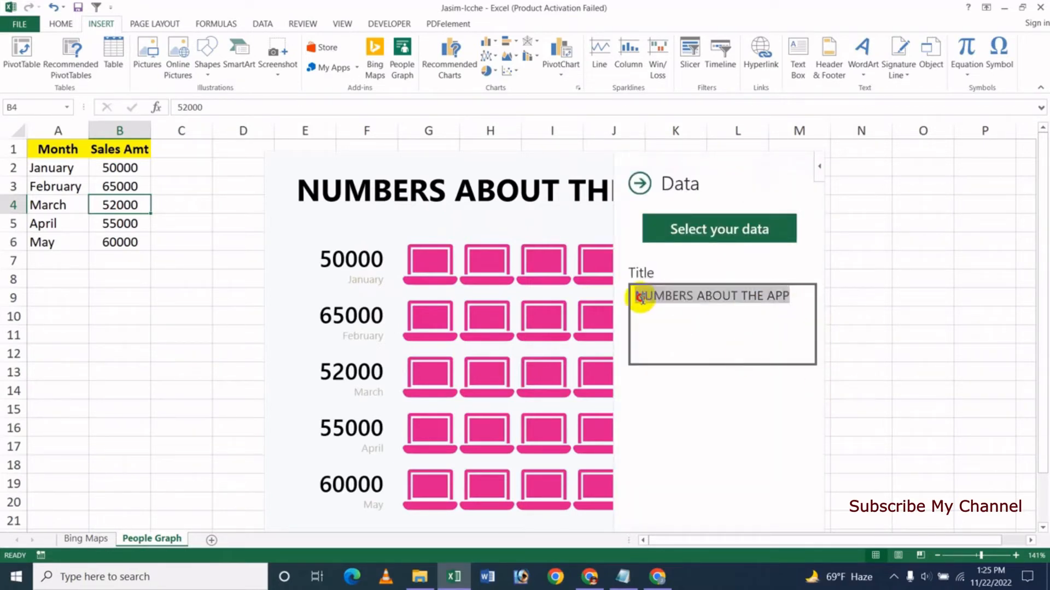
type("Sales Amount Report All Months")
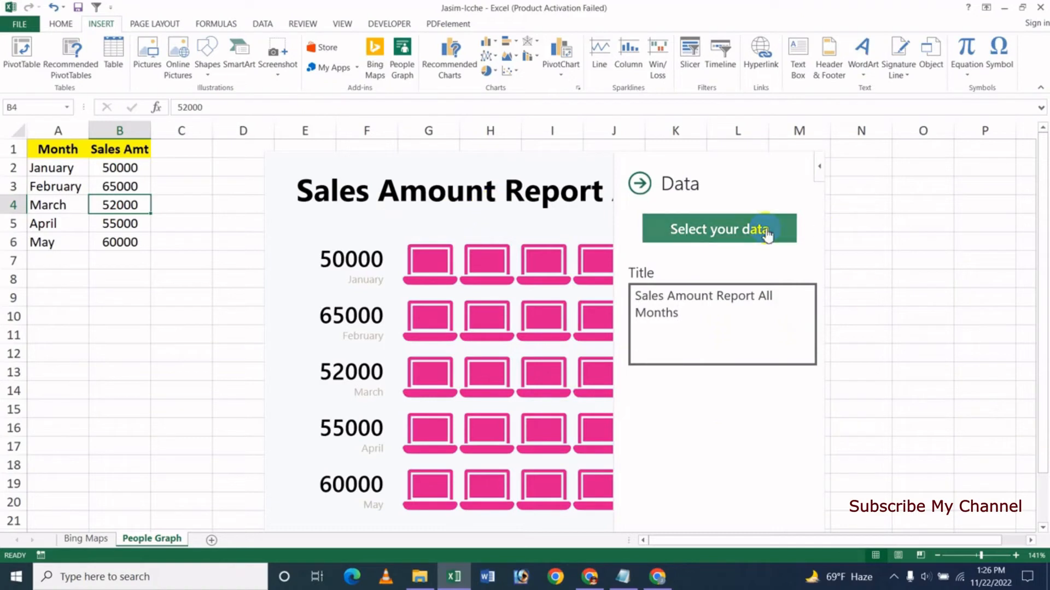
left_click(747, 421)
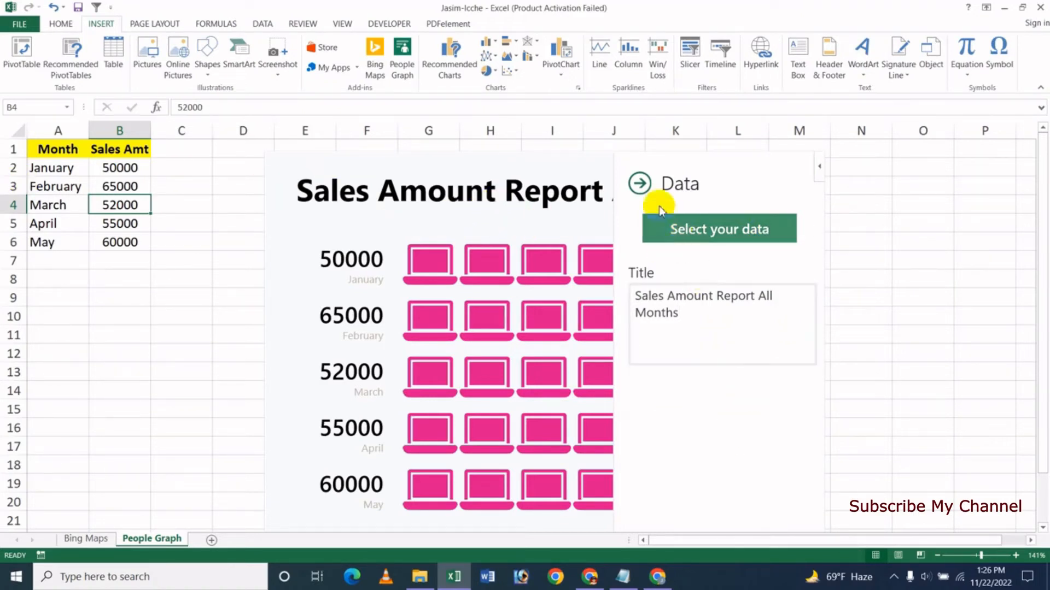
- Close the graph's data settings, set April's sales amount in cell B5 to 75000, and dismiss the graph's notice
left_click(639, 183)
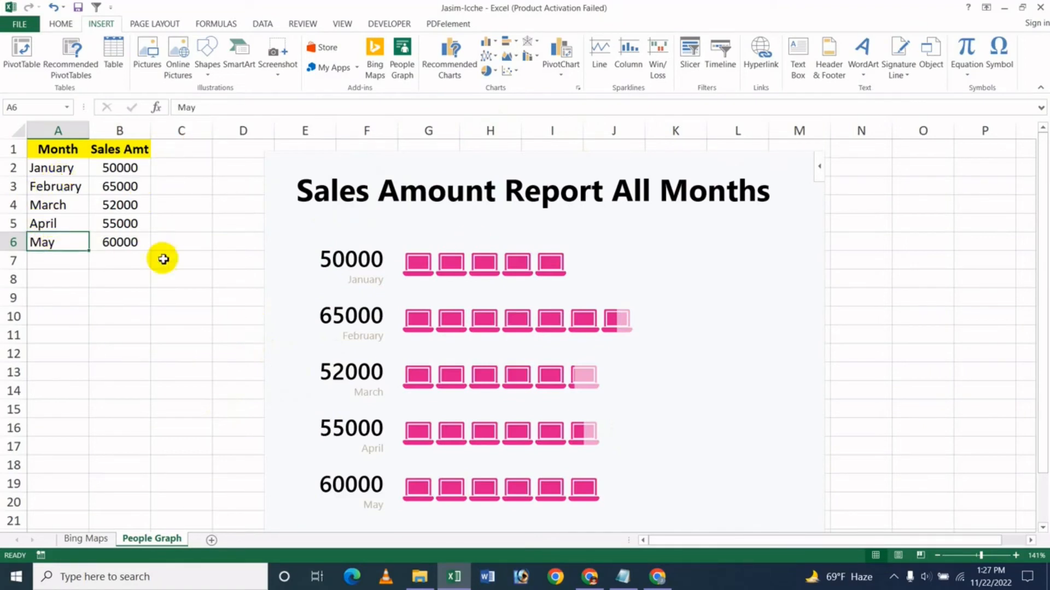
left_click(125, 189)
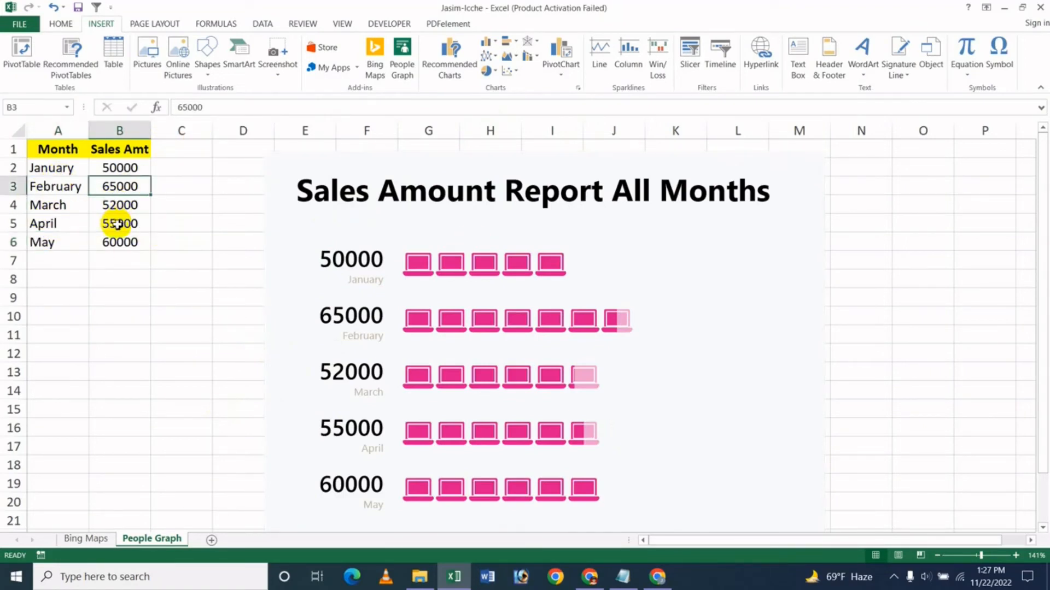
left_click(117, 224)
type("7")
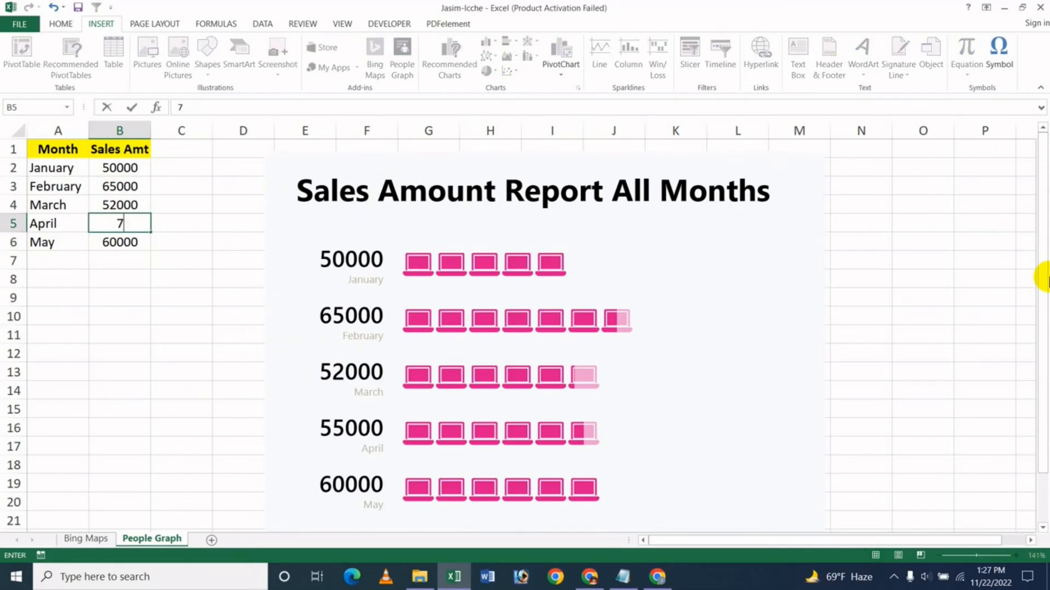
key("Return")
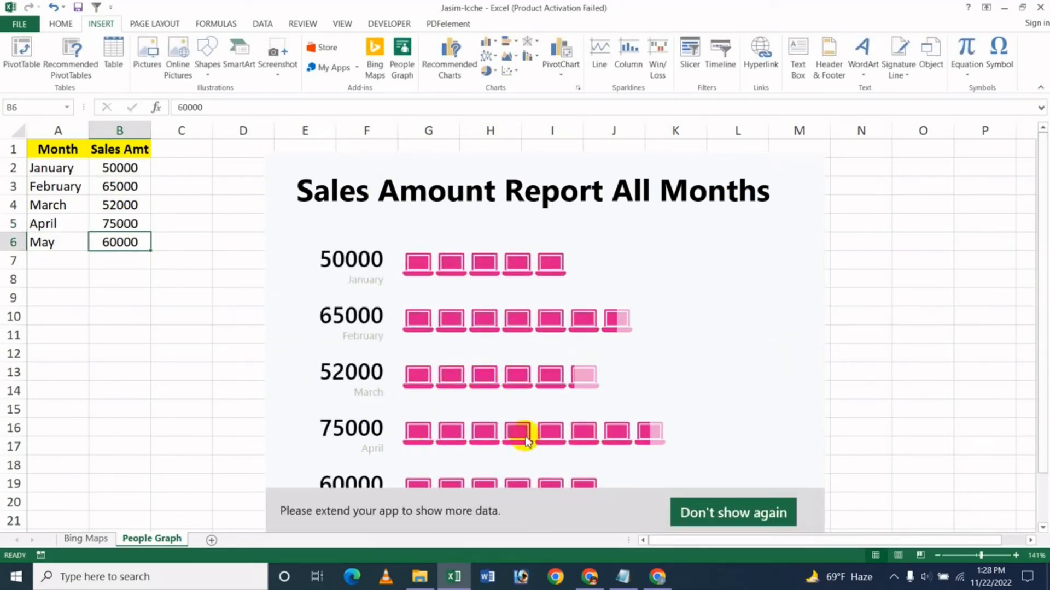
mouse_move(703, 511)
left_click(810, 511)
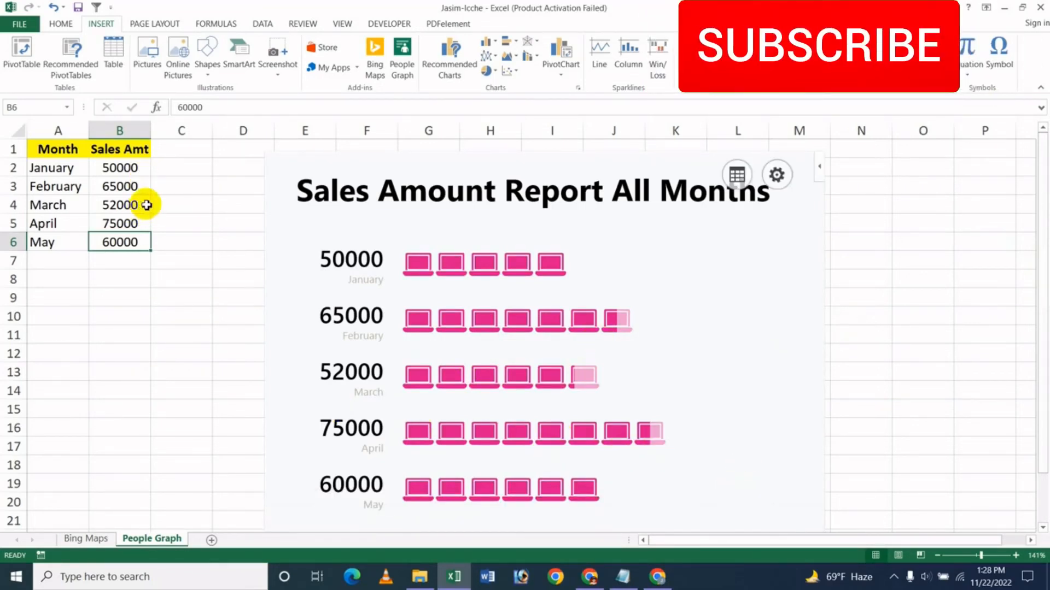
- Set January's sales amount in cell B2 to 80000 and dismiss the graph's notice
left_click(133, 176)
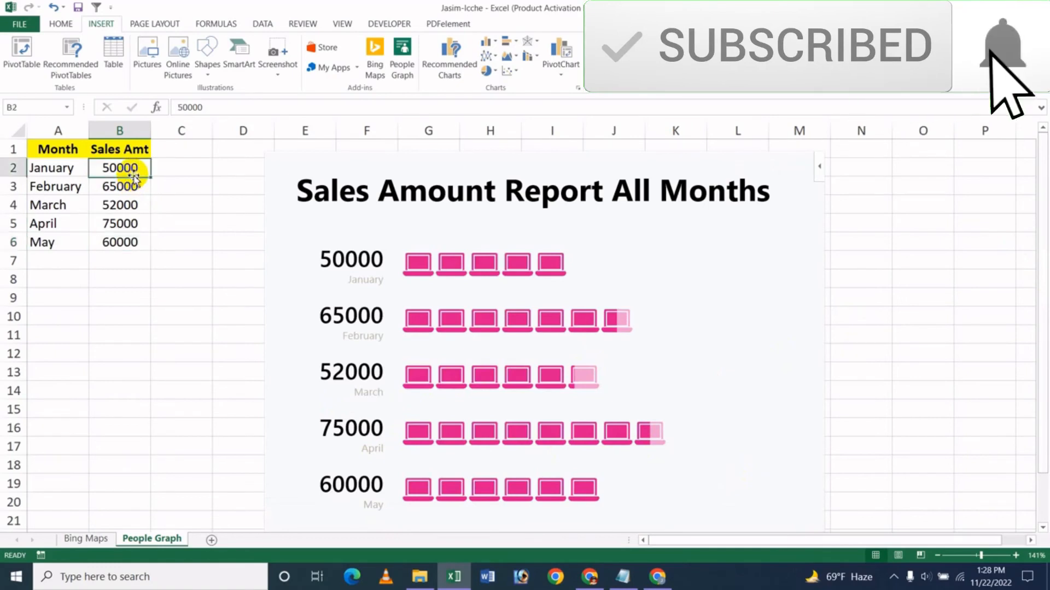
type("8000")
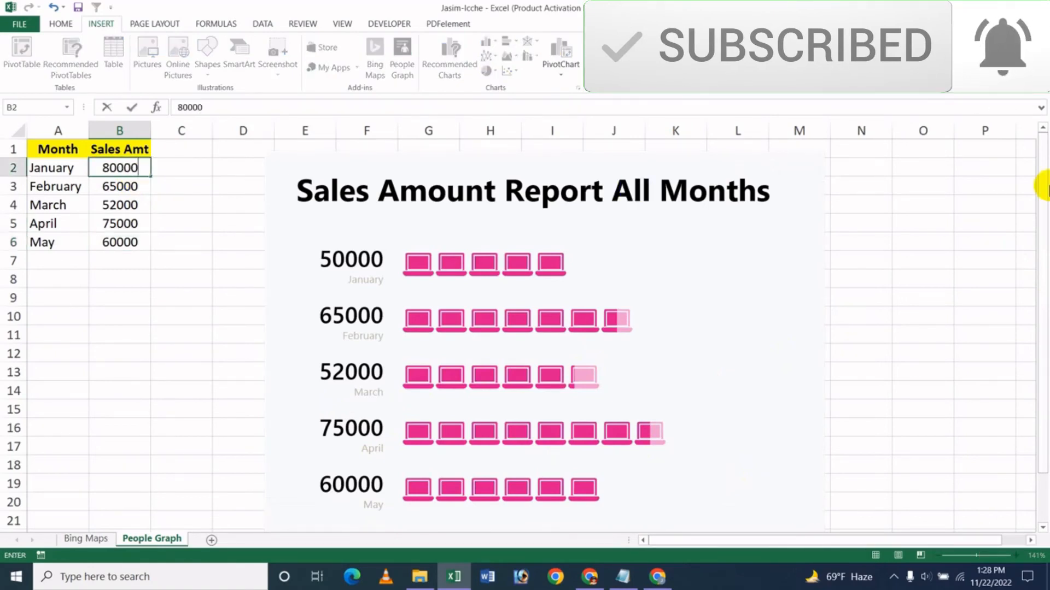
key("Return")
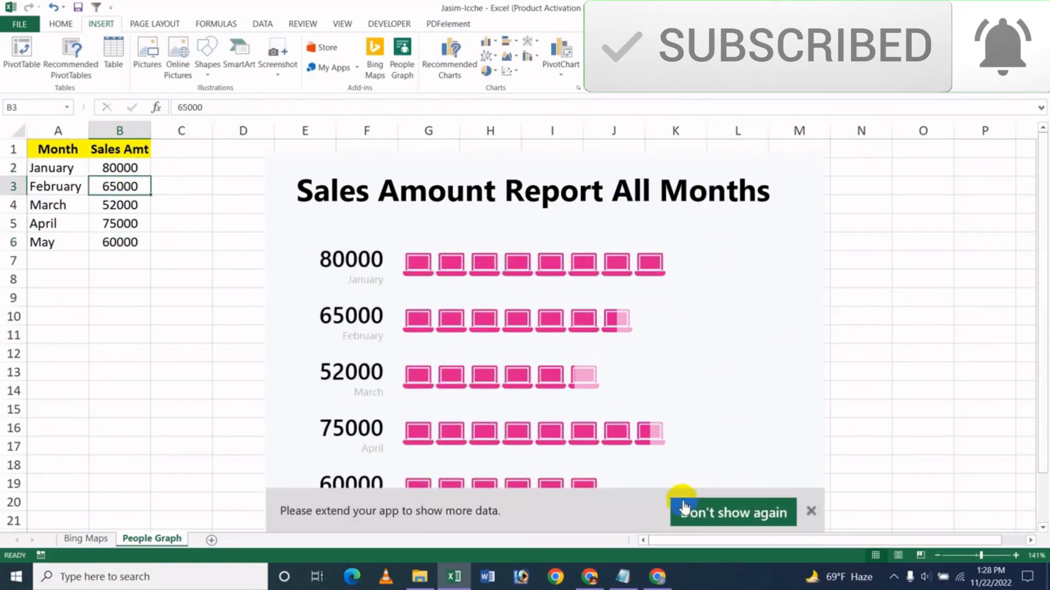
left_click(811, 510)
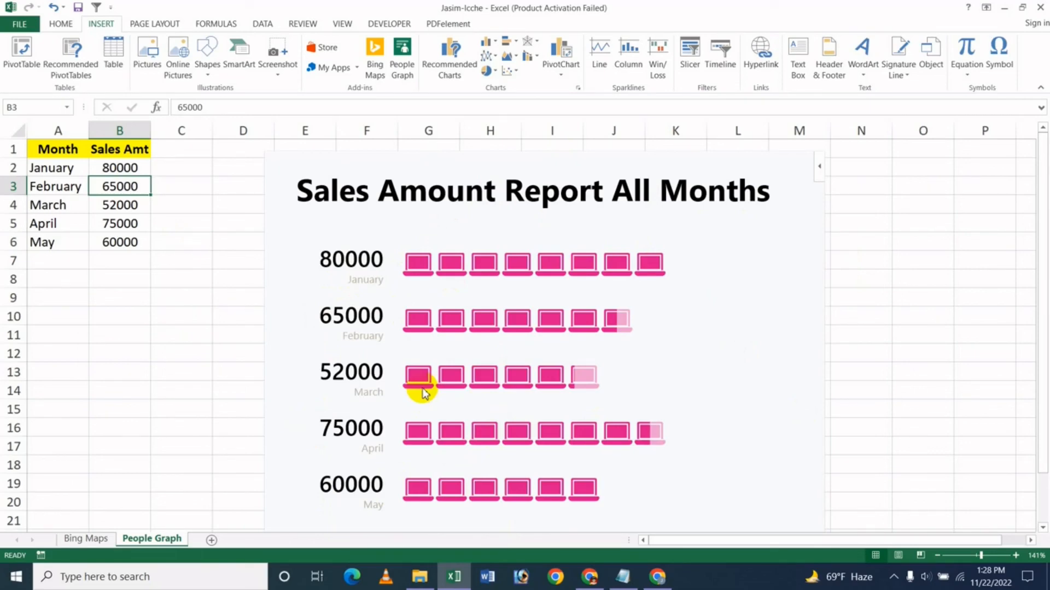
left_click(659, 581)
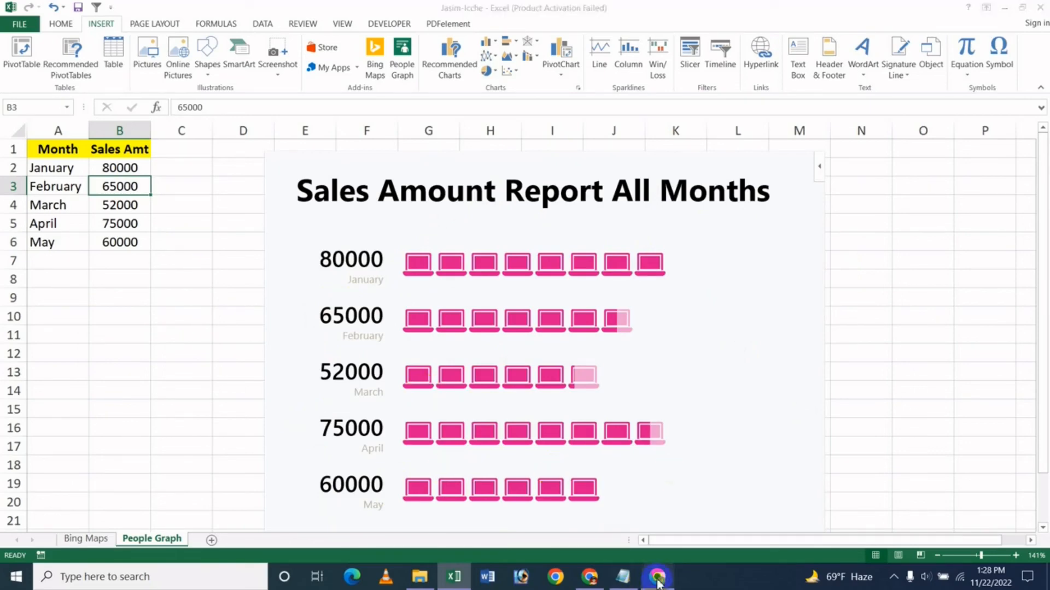